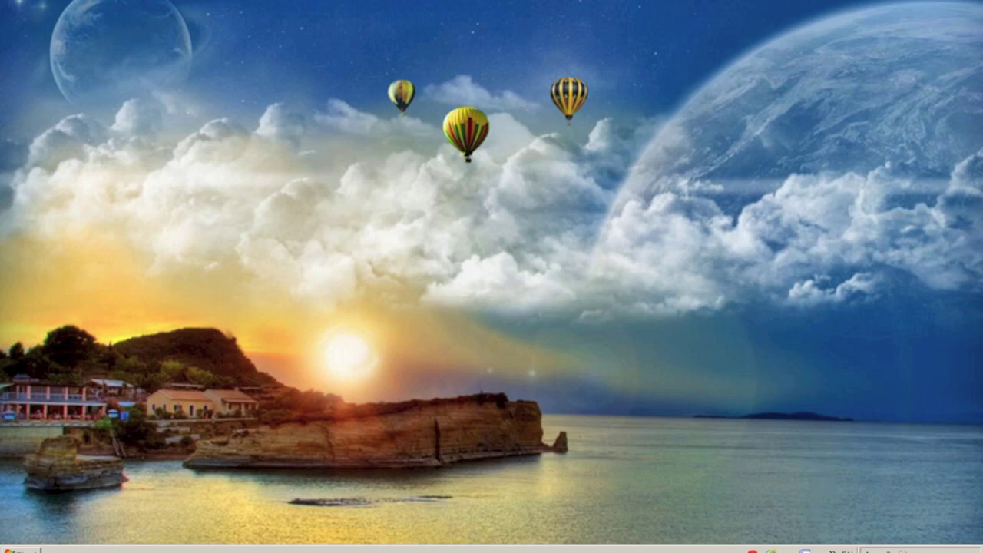
Step: Launch Firefox from the taskbar so it opens on the Google home page
click(813, 548)
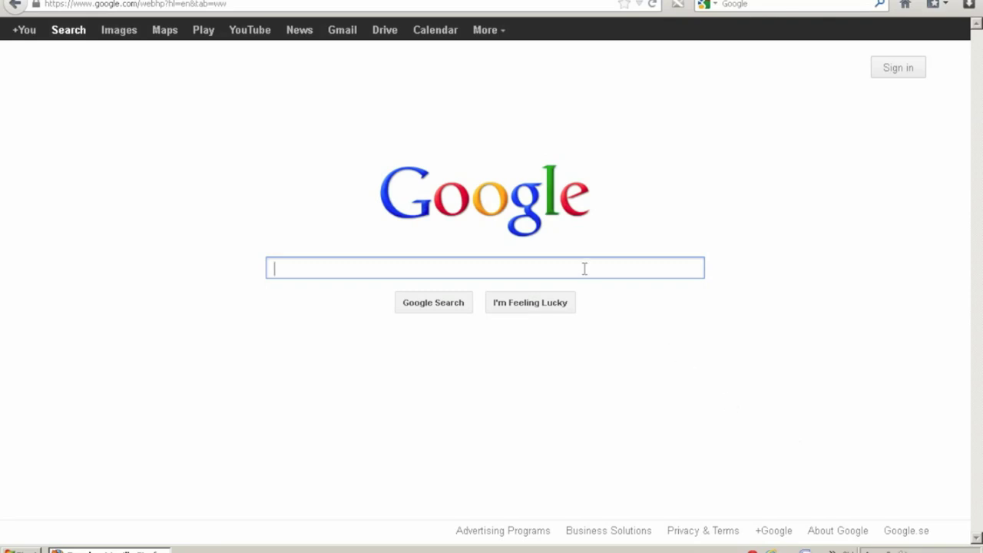
Step: Search Google for 'copytranss control center' and follow the corrected 'copytrans control center' results
text(copy)
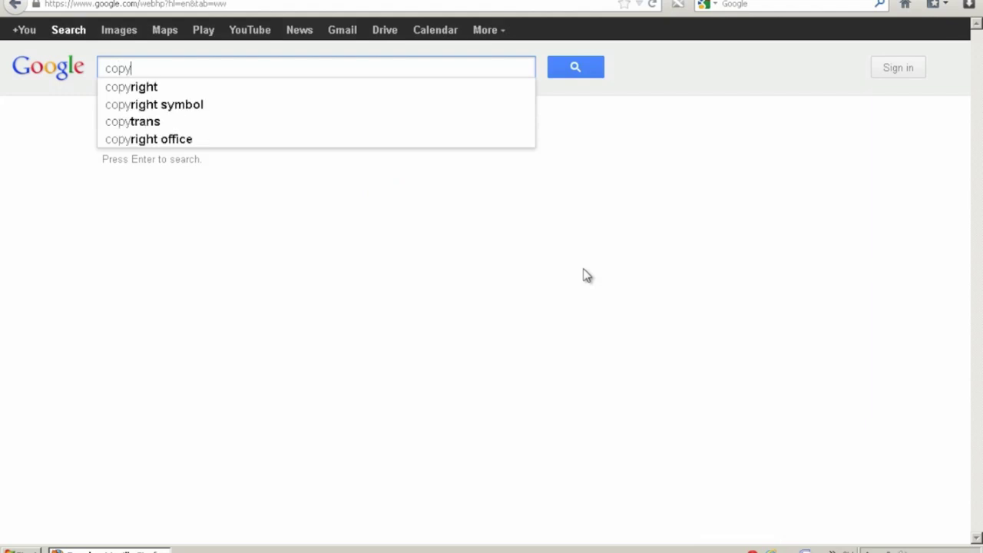
text(transs con)
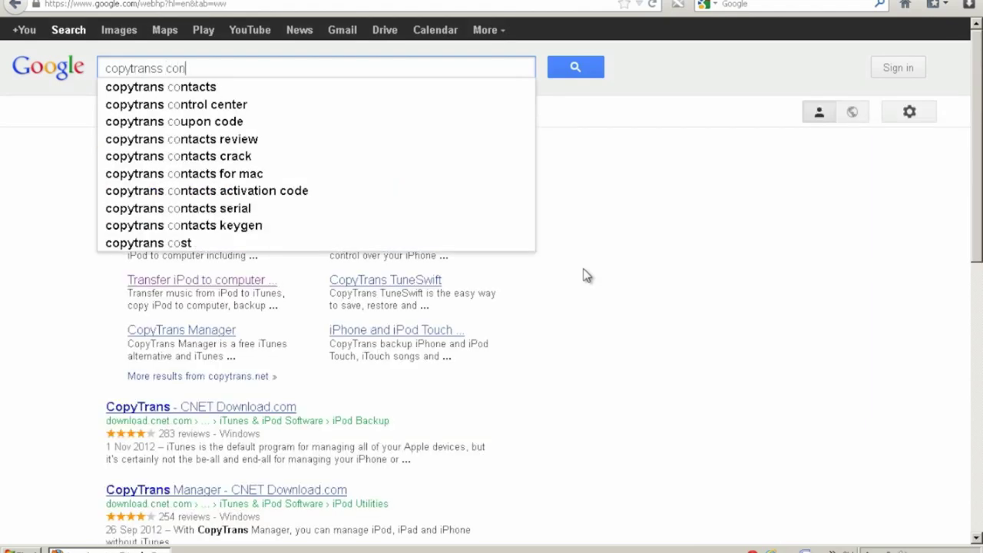
text(trol center)
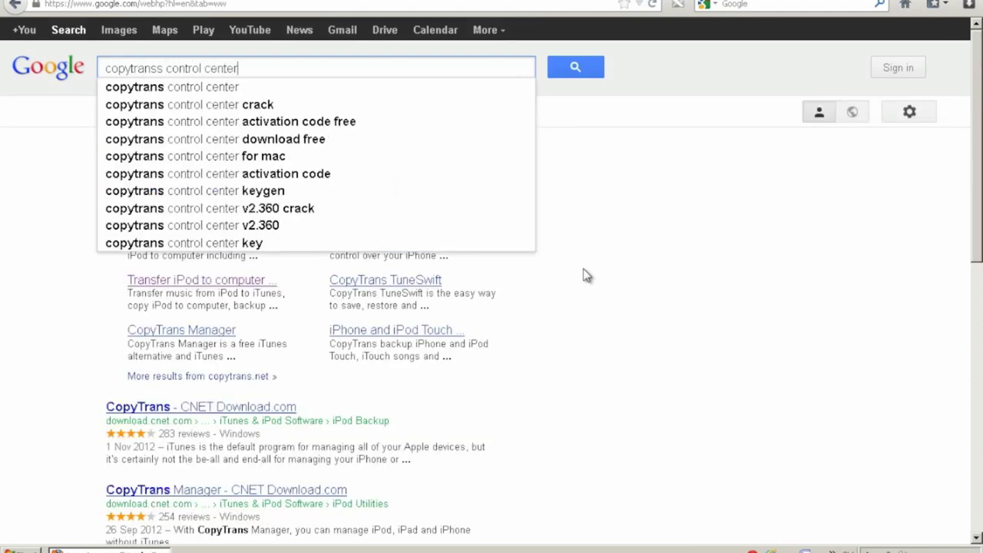
key(Return)
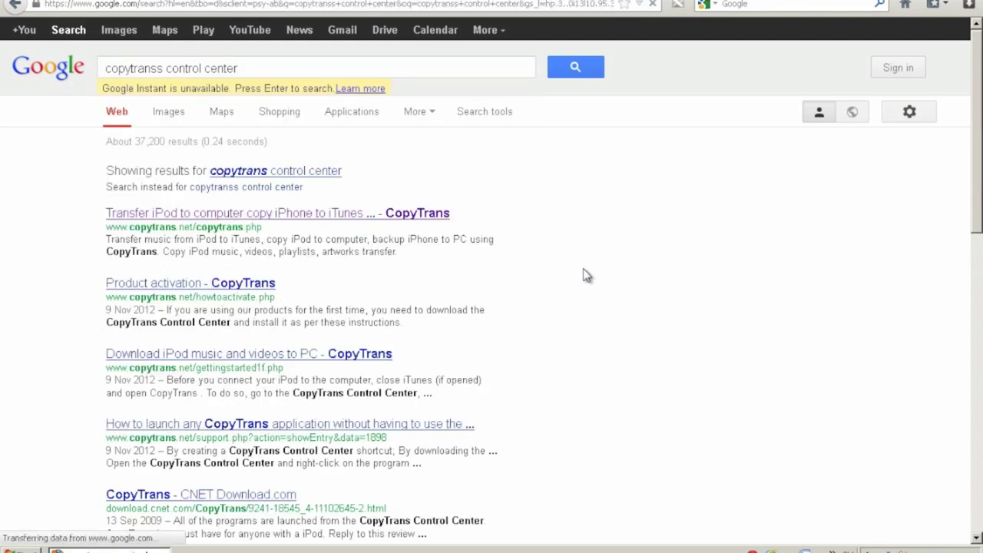
click(266, 176)
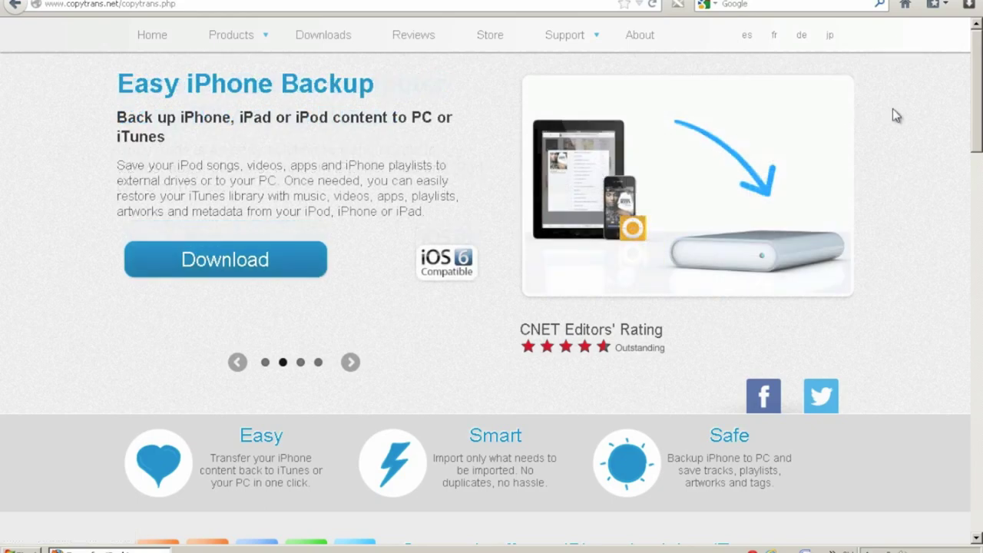
Step: Scroll through the CopyTrans product page, then go to the site's Download page
scroll(893, 110, down, 5)
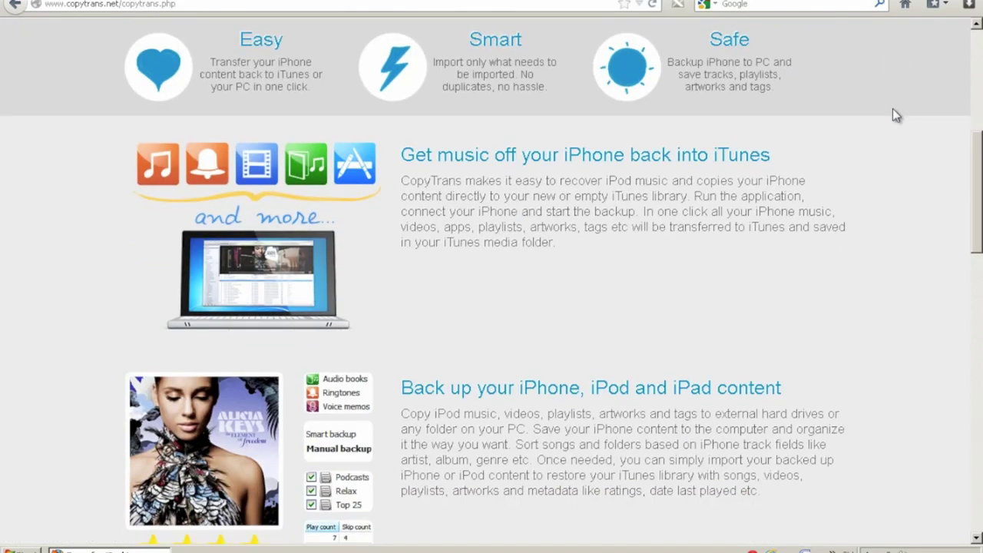
scroll(893, 114, down, 13)
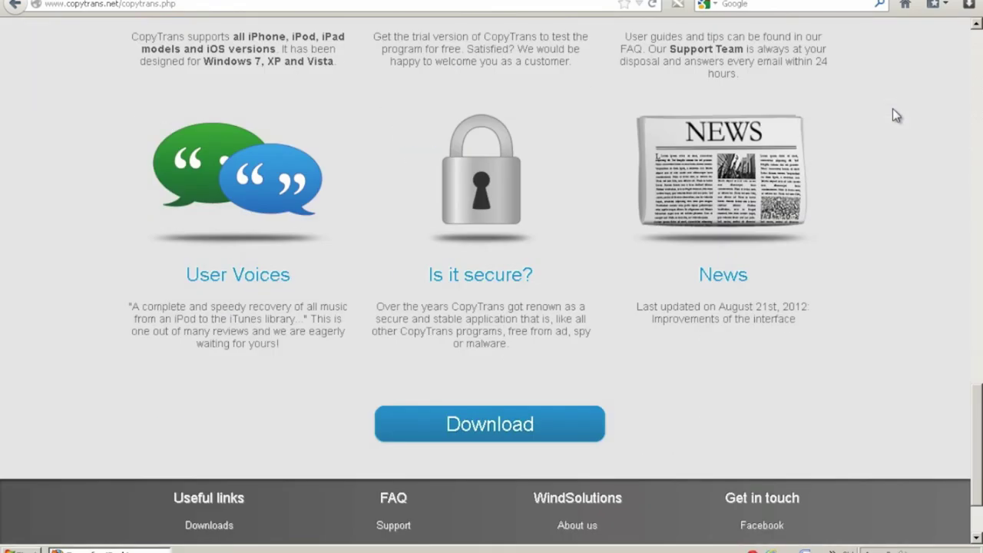
scroll(896, 113, down, 2)
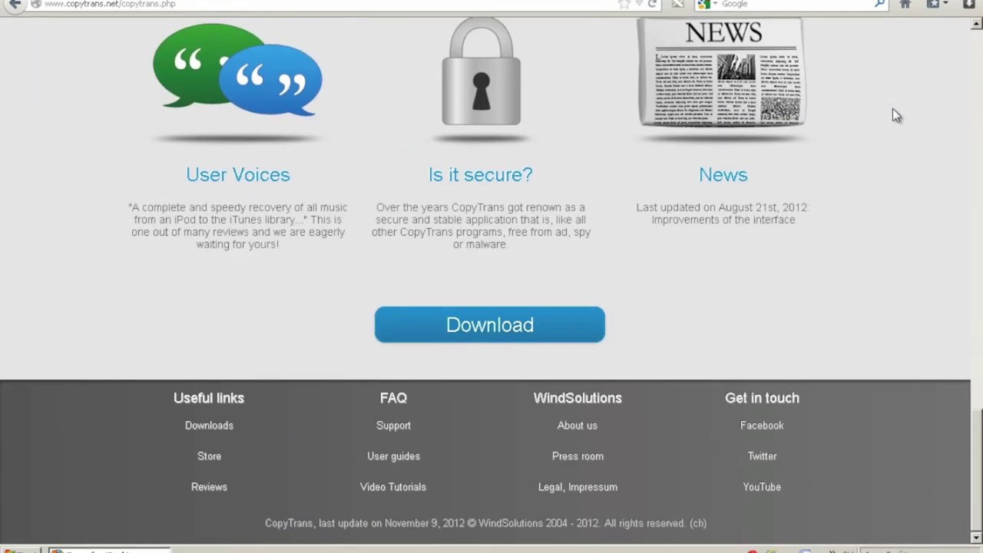
scroll(896, 115, up, 4)
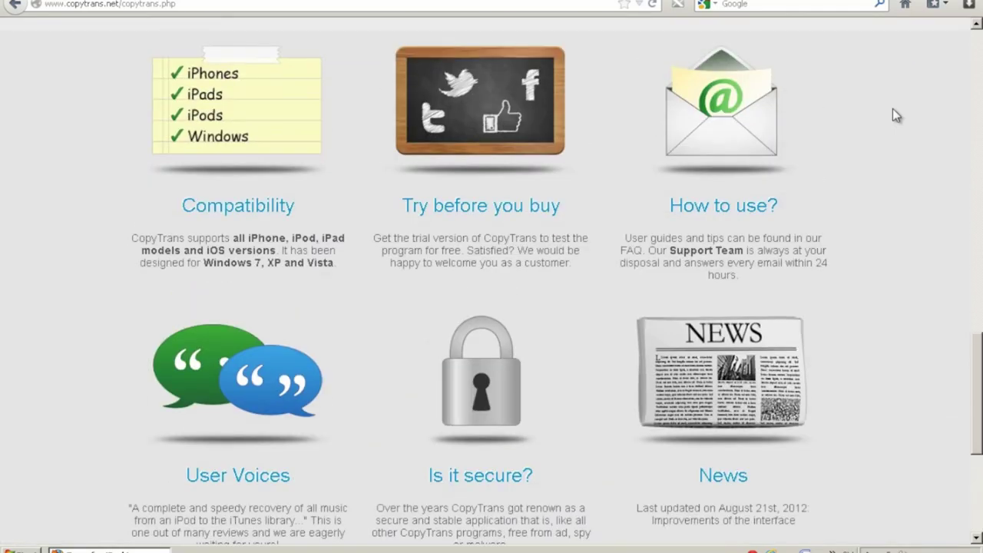
scroll(897, 115, up, 17)
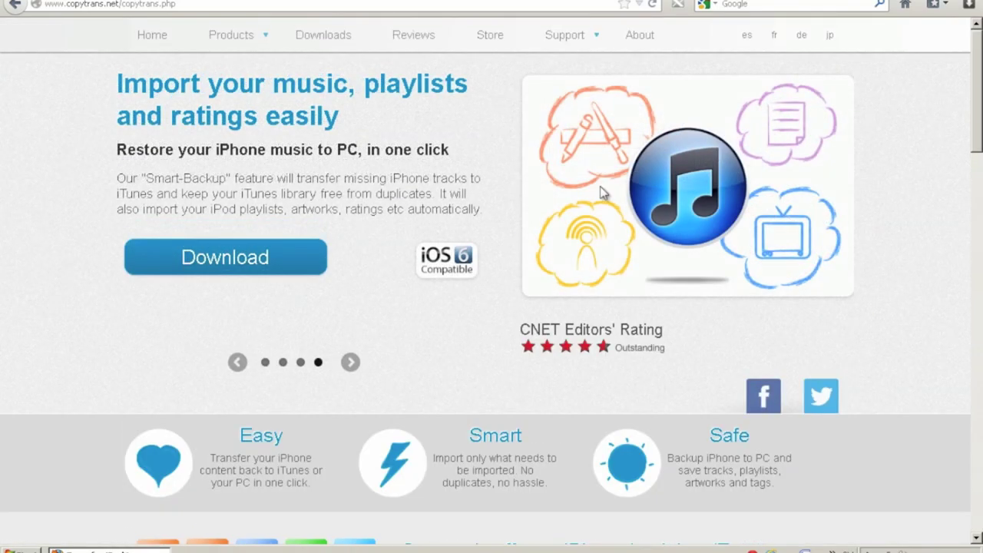
mouse_move(265, 41)
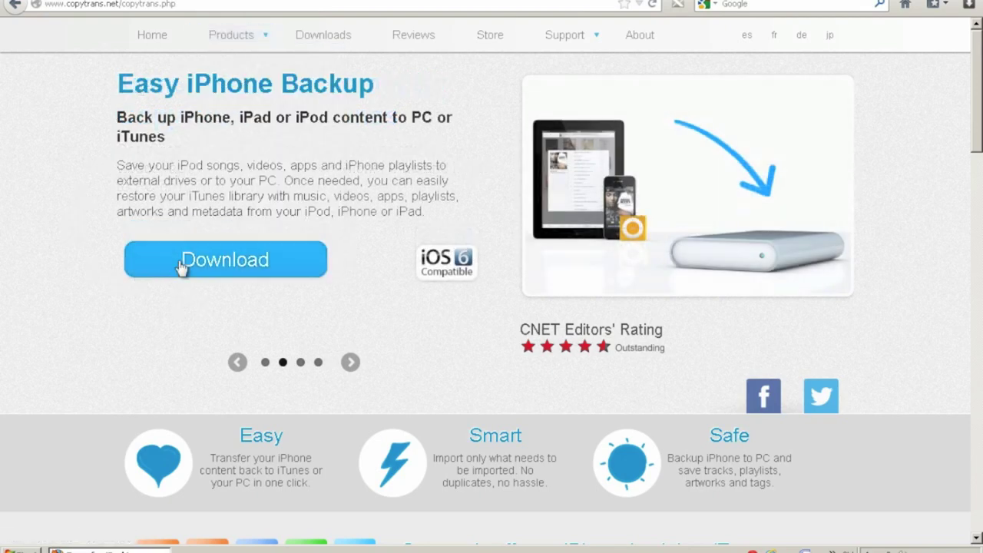
click(247, 265)
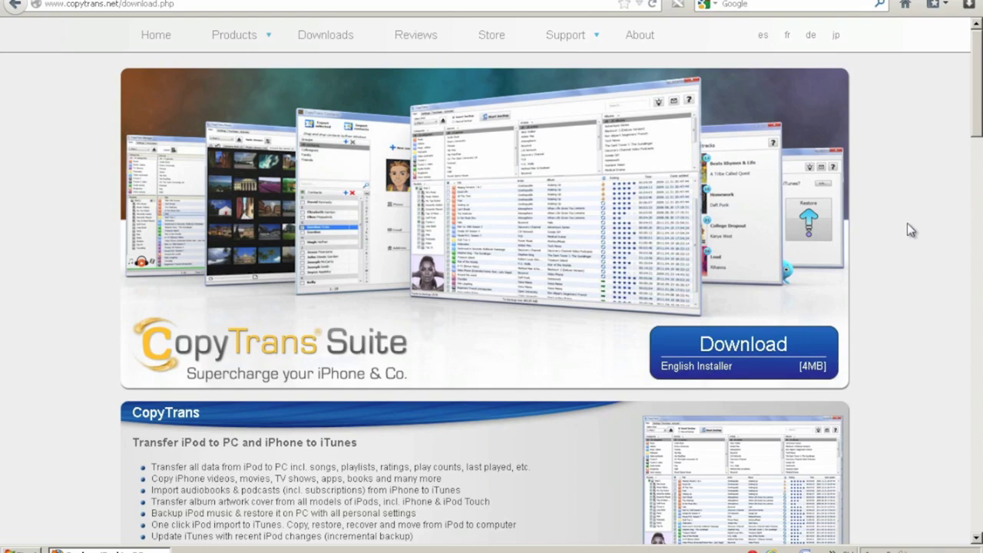
Step: Download the CopyTrans Suite installer, choosing Save File into the Downloads folder
scroll(907, 224, down, 4)
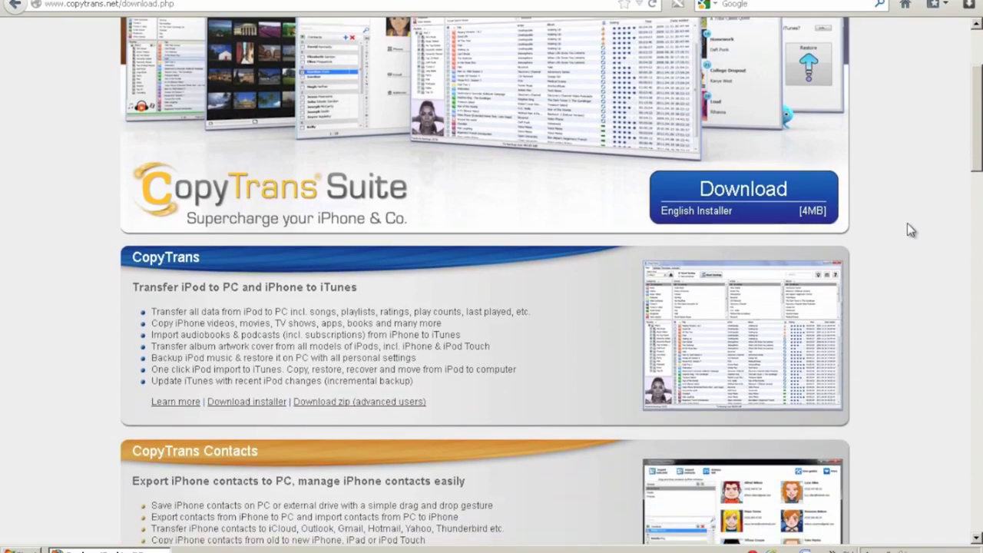
scroll(907, 224, down, 3)
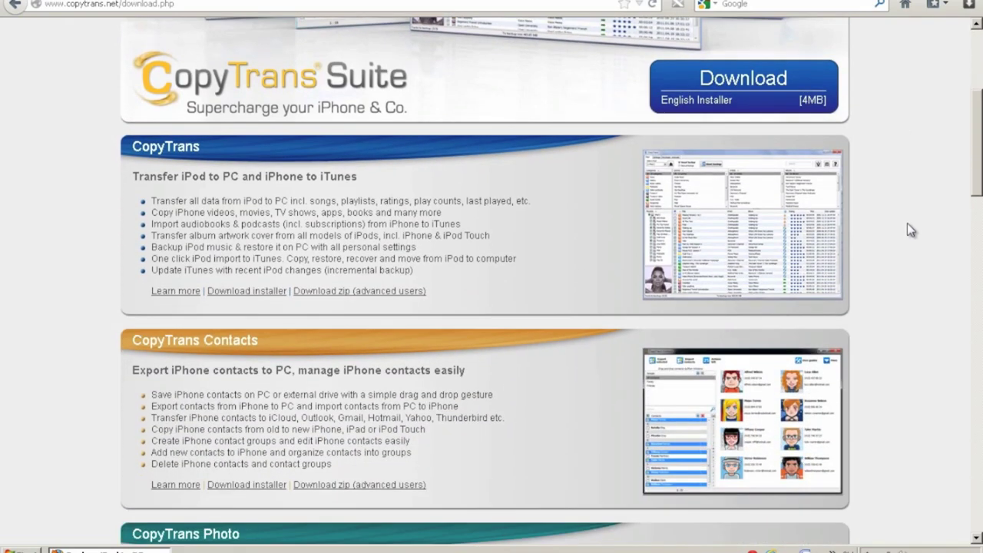
scroll(895, 242, up, 7)
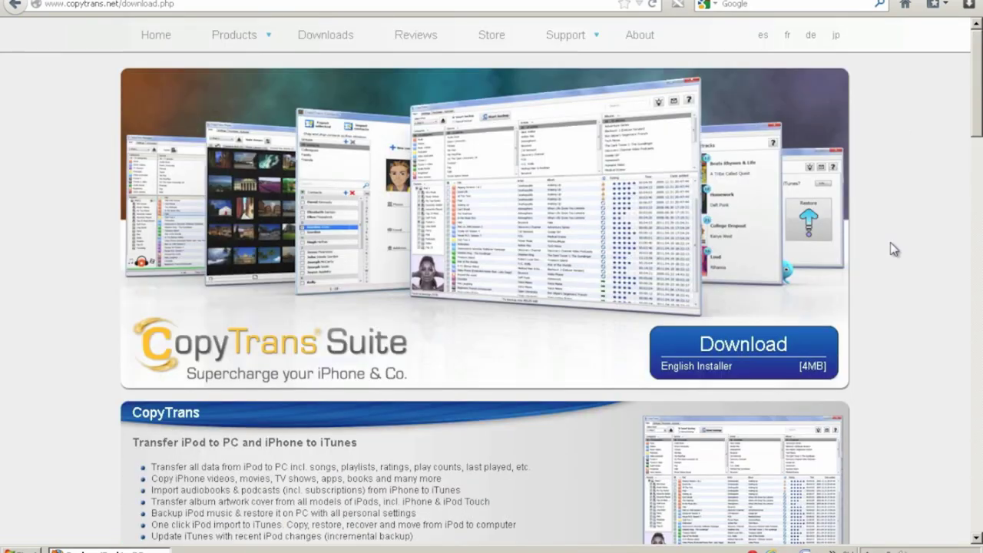
click(725, 364)
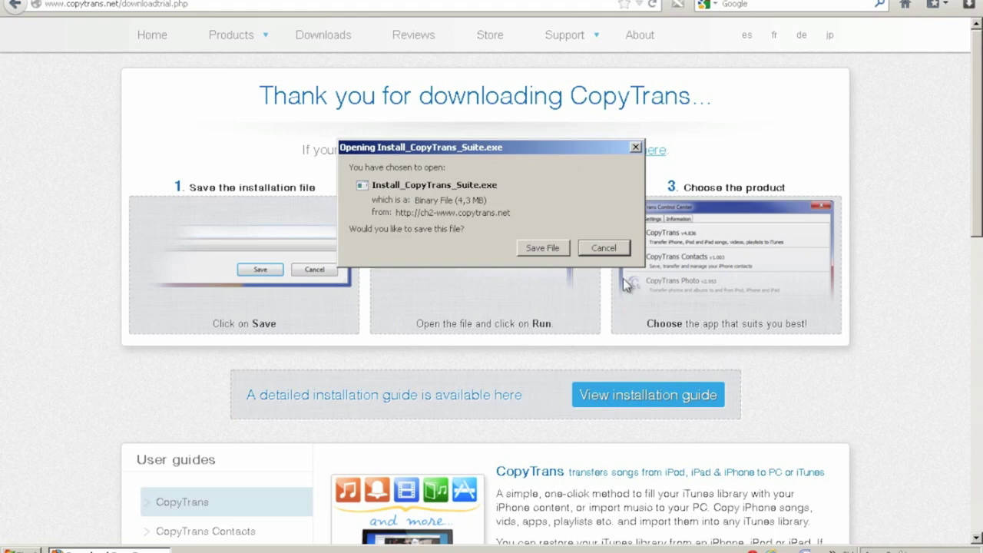
click(542, 247)
click(505, 384)
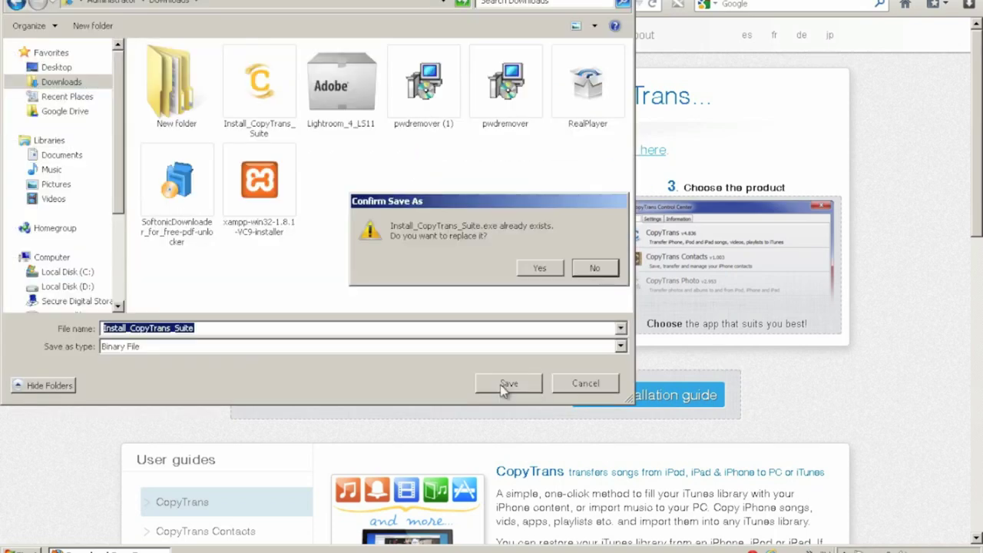
Step: Keep the existing installer rather than replacing it, cancel saving, and close Firefox
click(594, 268)
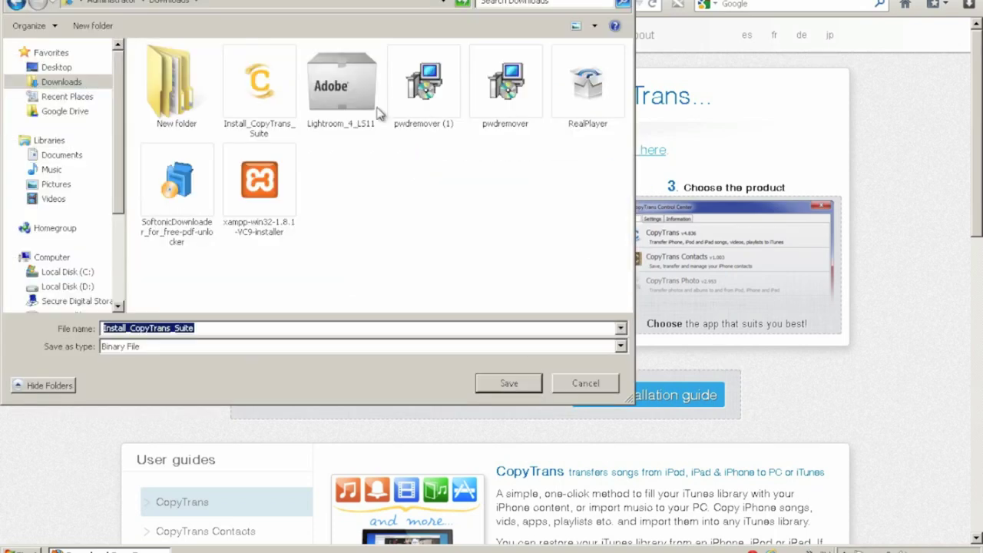
click(586, 384)
click(970, 4)
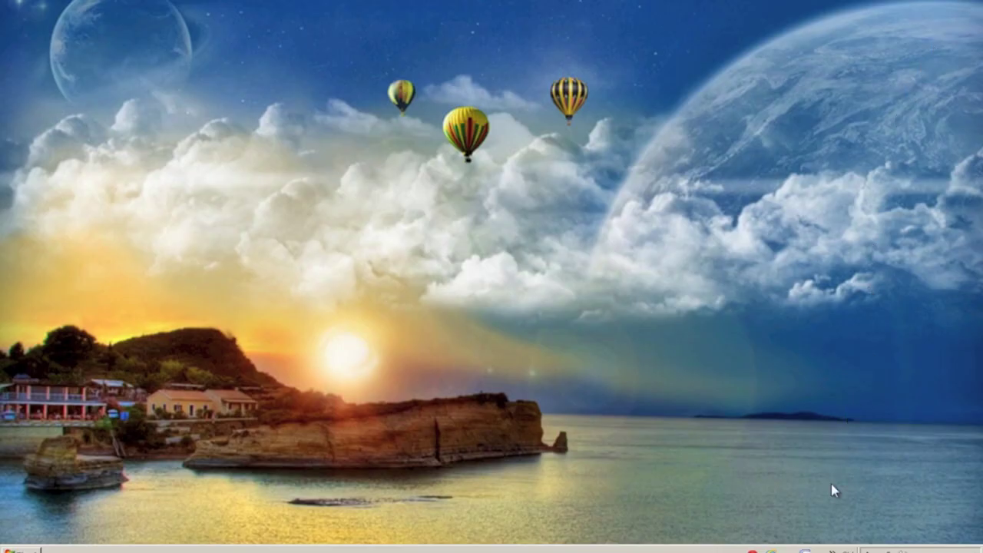
Step: Open CopyTrans Control Center from the taskbar overflow, centre its window, and start CopyTrans Manager
click(832, 548)
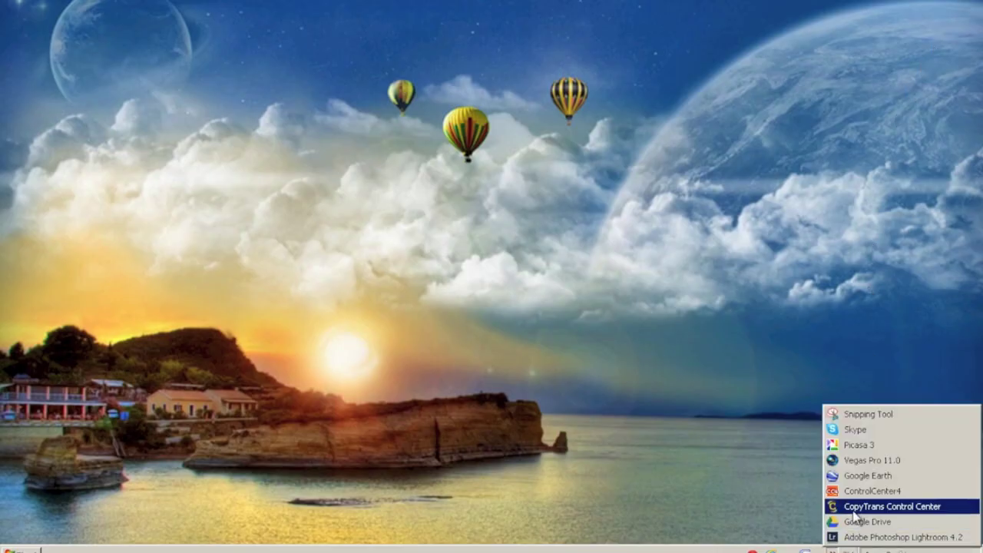
click(876, 506)
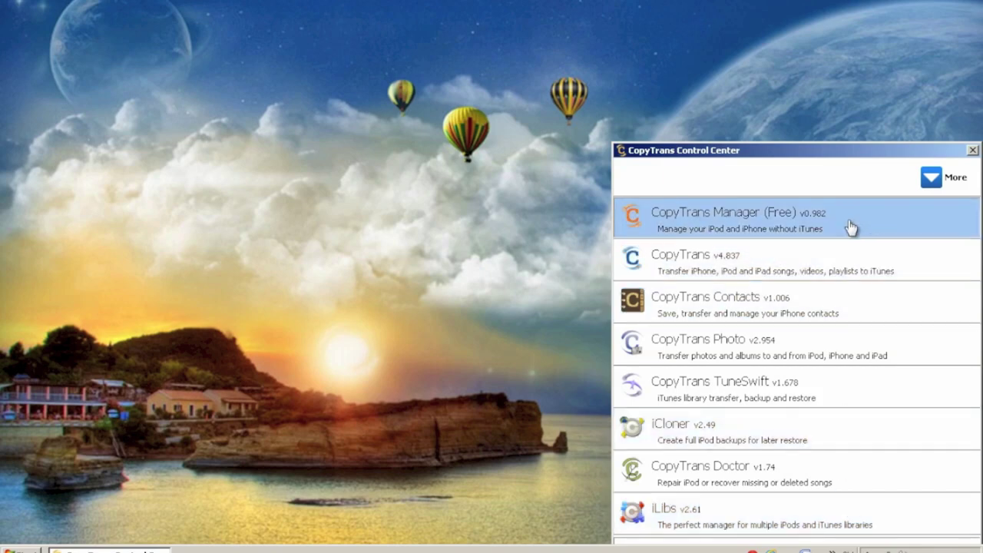
drag(836, 157, 507, 21)
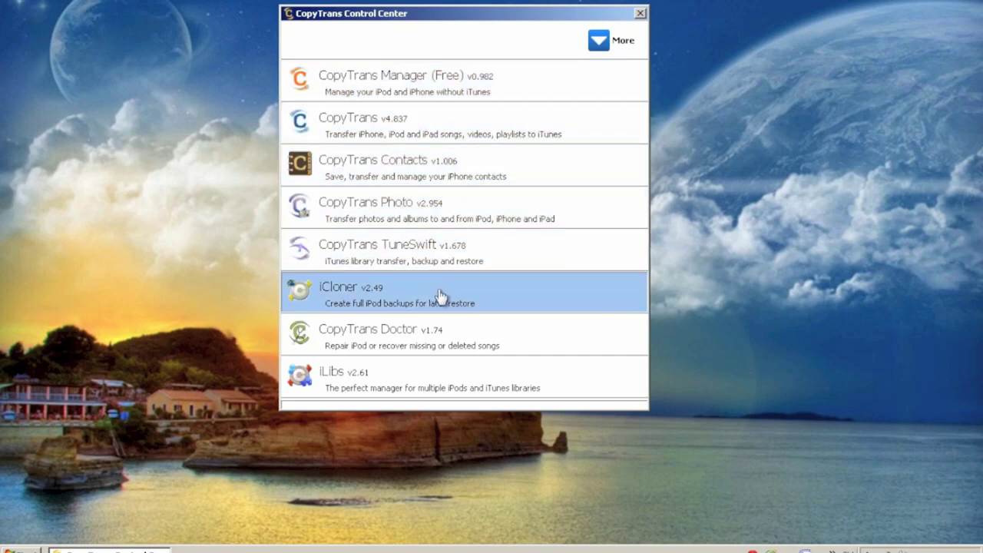
double_click(431, 93)
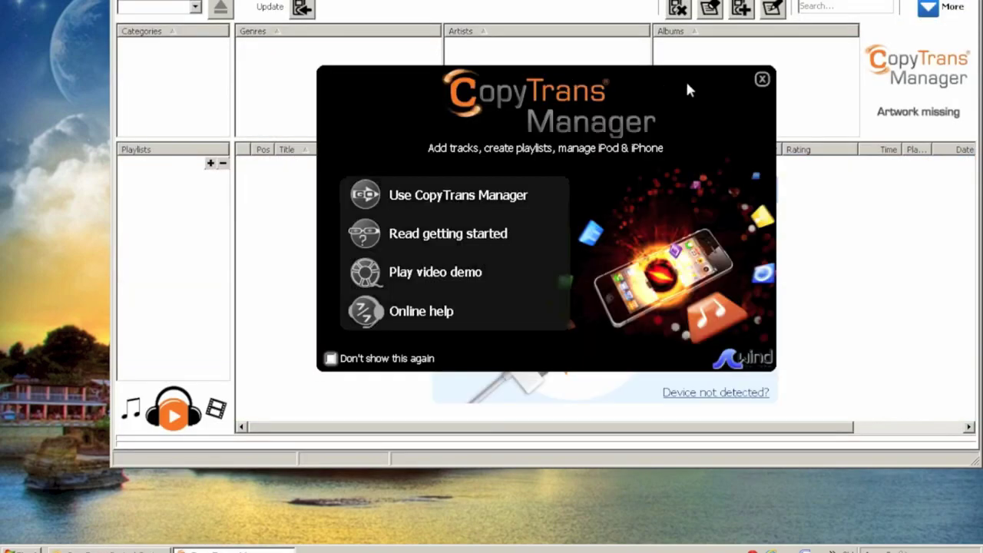
Step: Dismiss the CopyTrans Manager welcome splash to reveal the iPod library
click(762, 82)
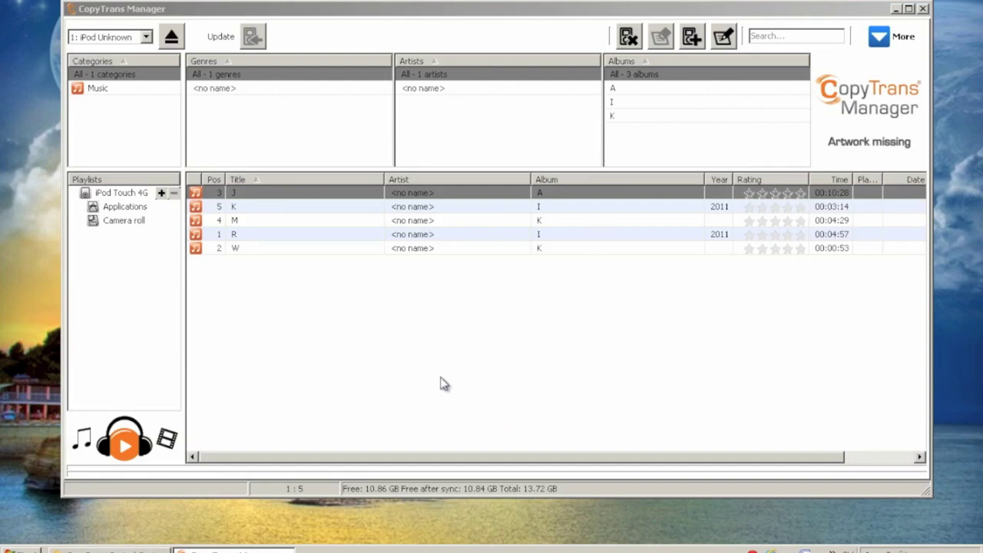
Step: Select the connected iPod as the device, resize the Manager window, and open the Music library folder
click(145, 38)
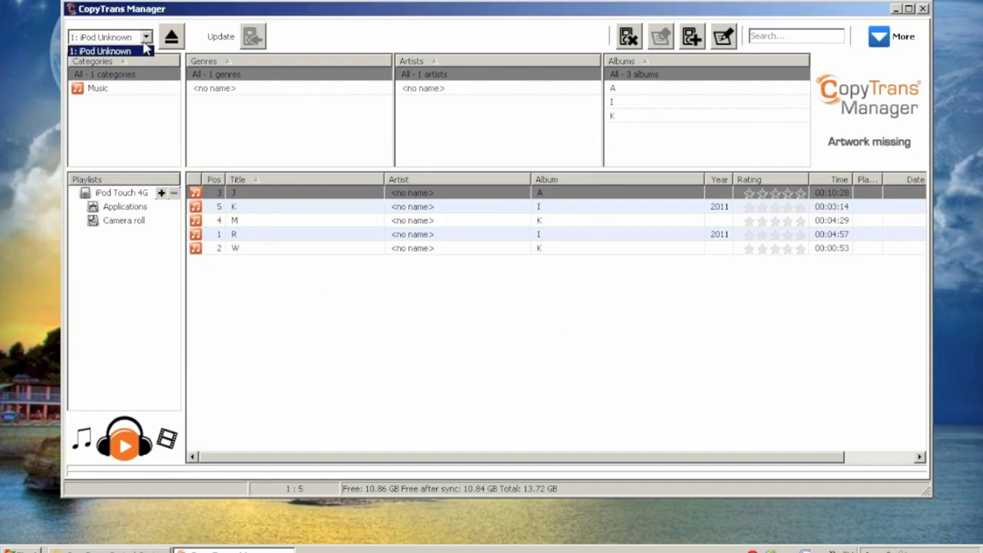
click(143, 51)
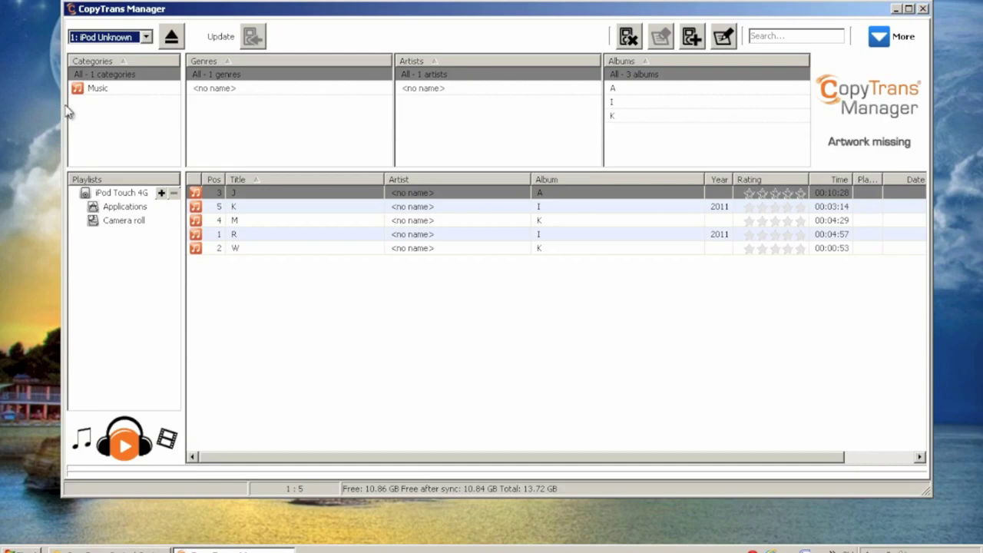
drag(66, 114, 250, 127)
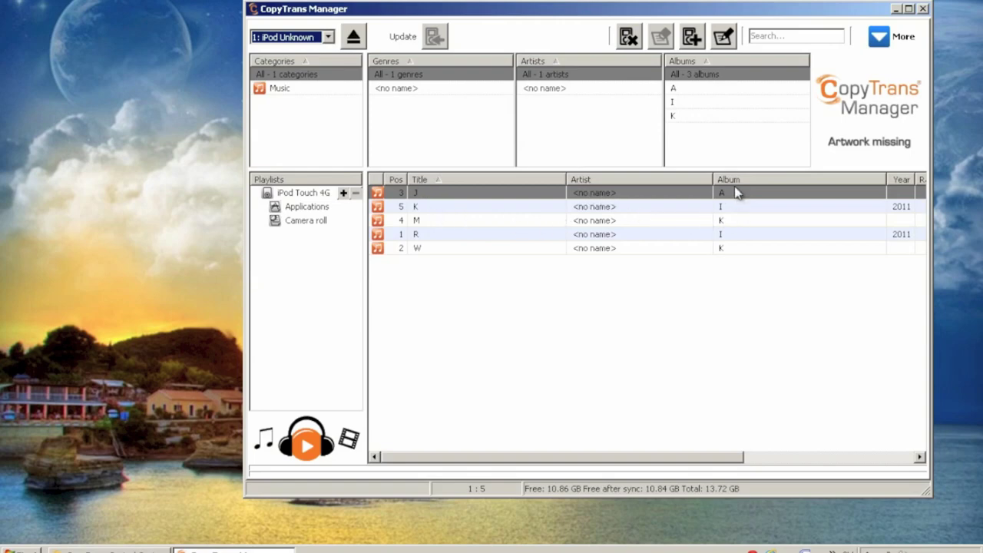
key(super)
click(238, 347)
Step: Arrange the Music library window on the left with CopyTrans Manager beside it
drag(917, 107, 358, 108)
drag(253, 10, 109, 0)
click(432, 5)
drag(432, 5, 474, 9)
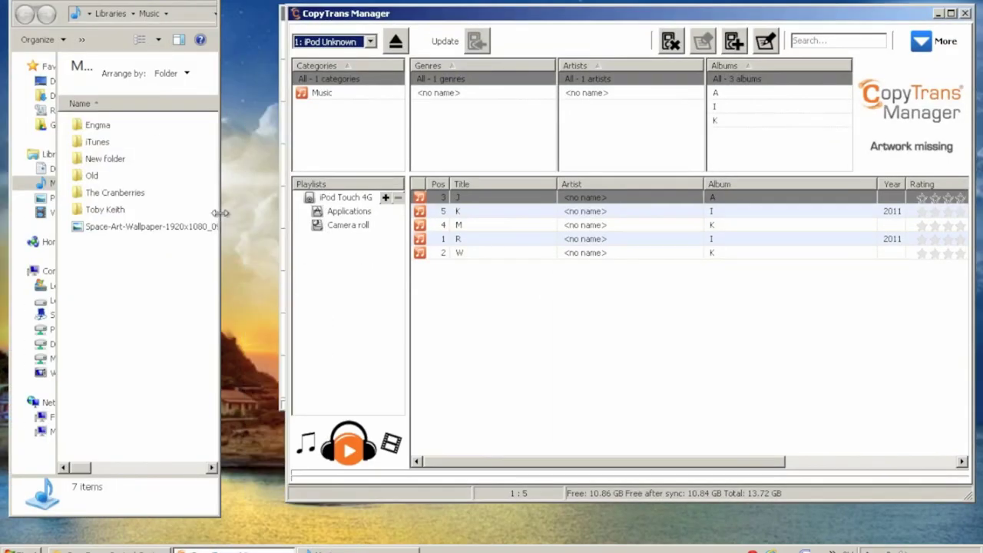
drag(220, 213, 272, 212)
Step: Drag all eight tracks from the Engma folder into the CopyTrans Manager iPod list
double_click(102, 126)
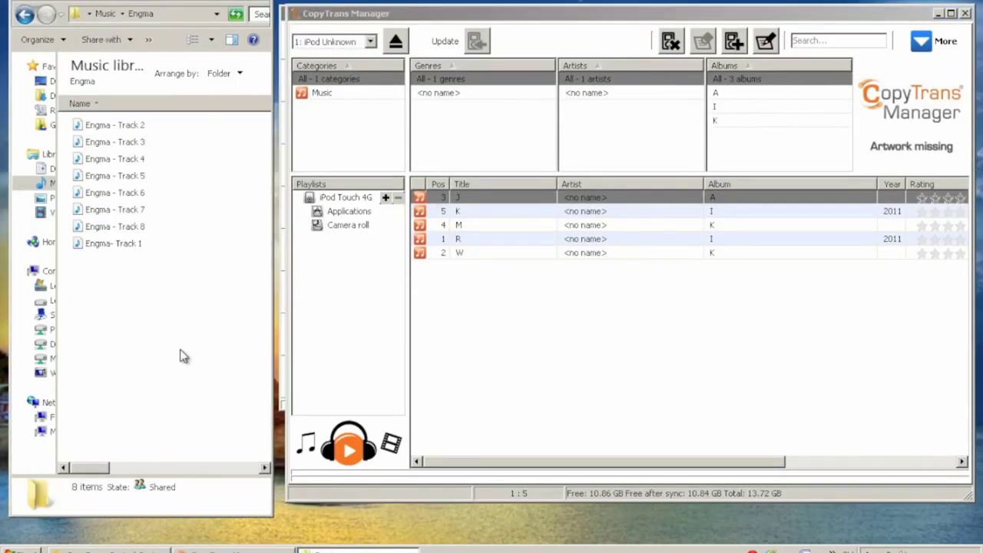
drag(193, 364, 37, 88)
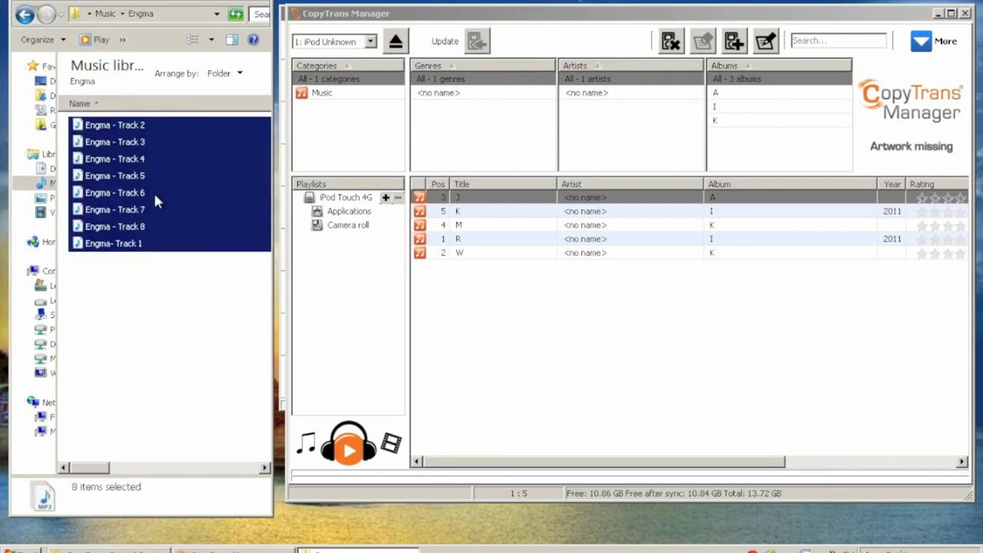
drag(154, 200, 500, 311)
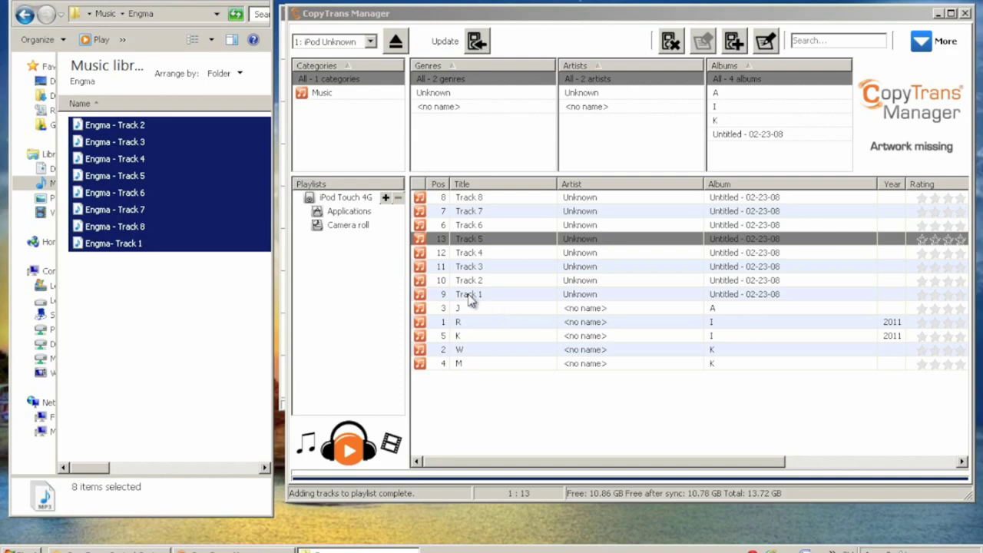
right_click(471, 296)
Step: In Track 1's tag editor, set Album to Engma and clear the Unknown artist
click(493, 335)
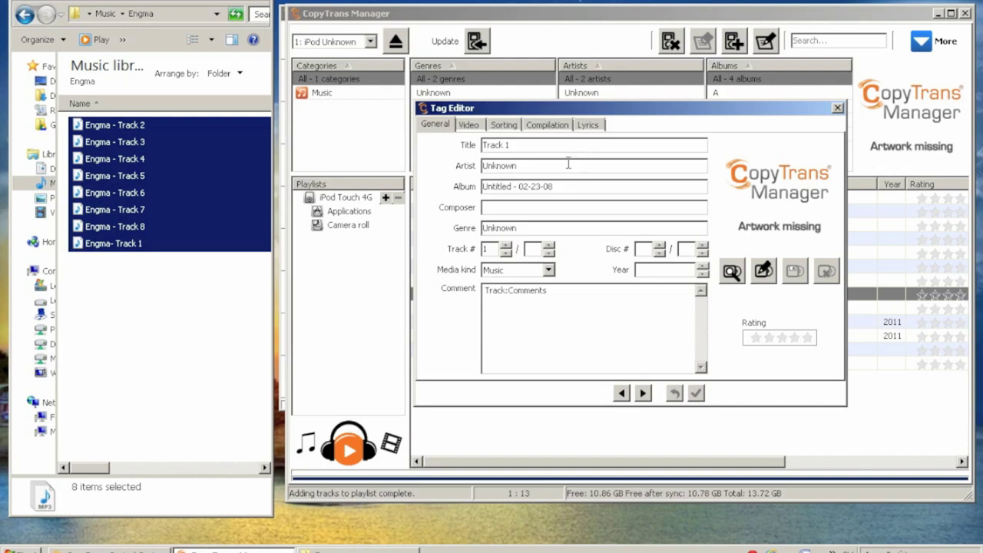
drag(558, 165, 497, 162)
drag(582, 187, 382, 174)
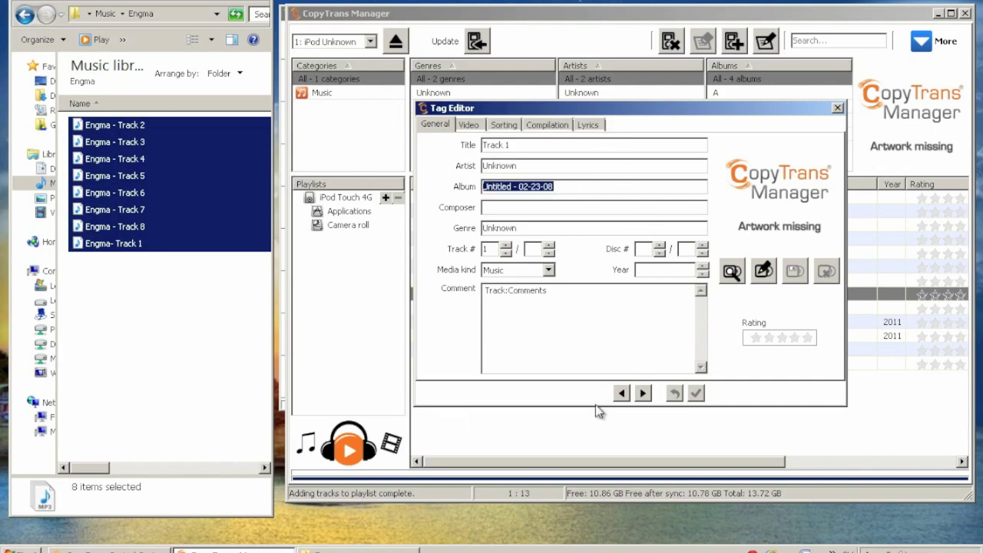
text(E)
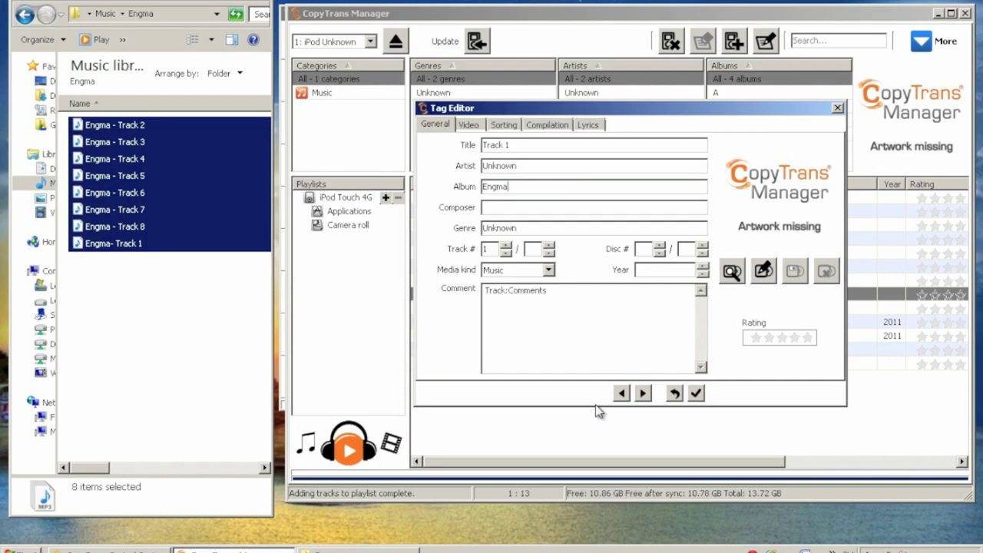
text(ngma)
drag(575, 165, 366, 183)
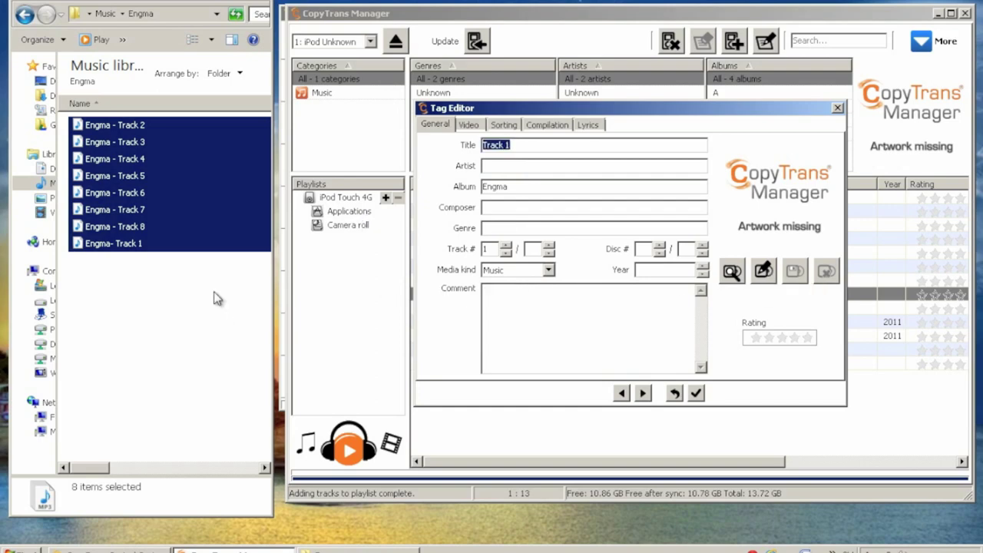
Step: Set Space-Art-Wallpaper-1920x1080_091 as Track 1's artwork and apply the tag changes
click(28, 21)
click(25, 17)
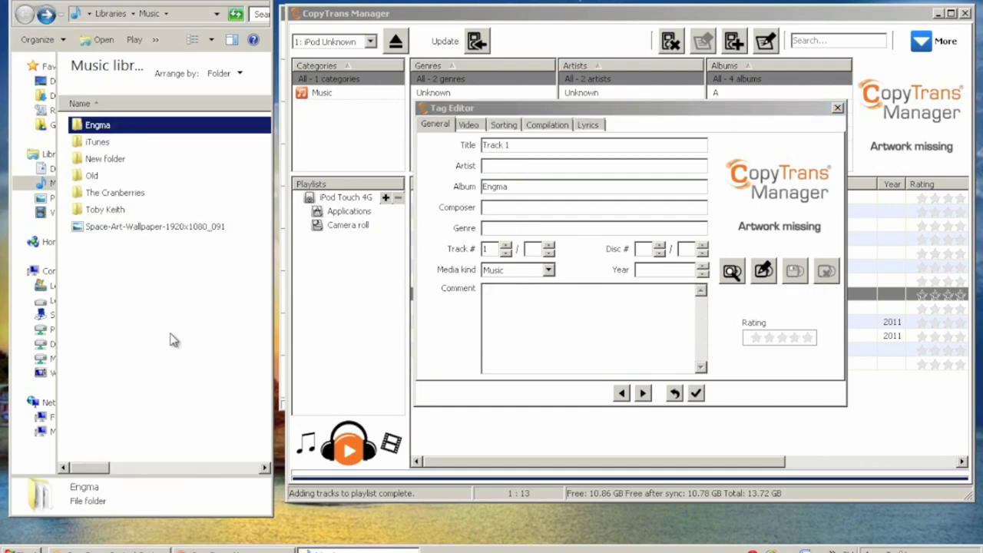
click(171, 229)
drag(781, 179, 781, 183)
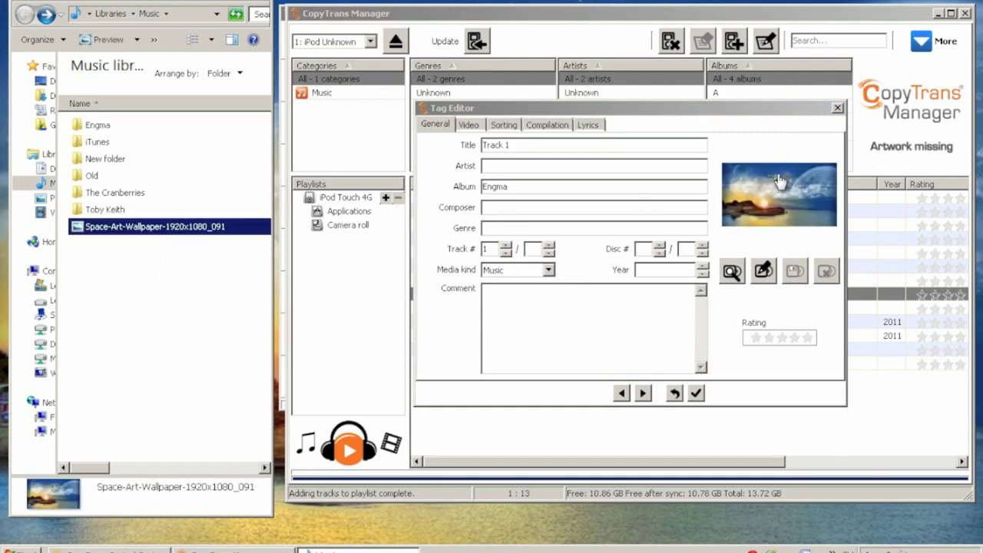
click(697, 395)
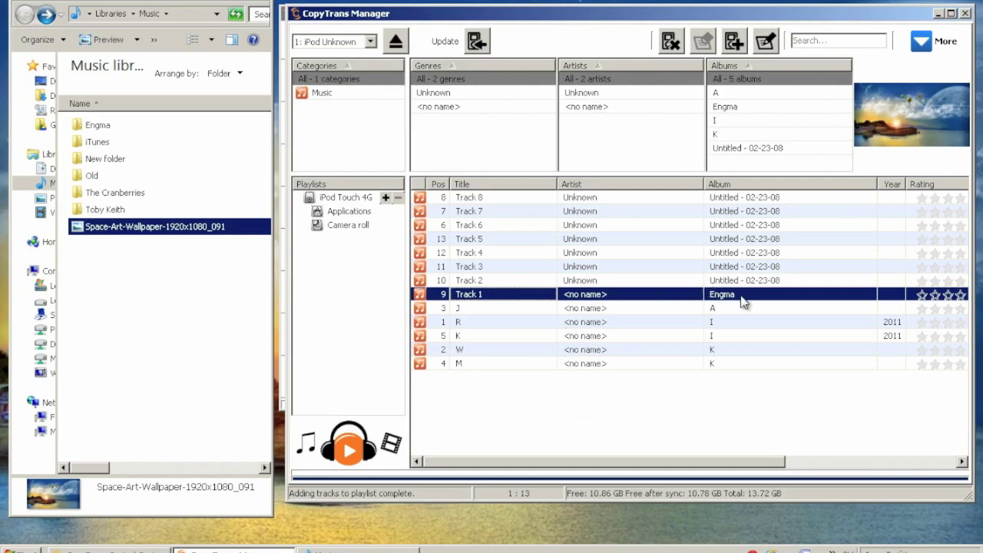
Step: Edit and apply the Engma album tags for Track 2 and the next track
right_click(461, 281)
click(469, 320)
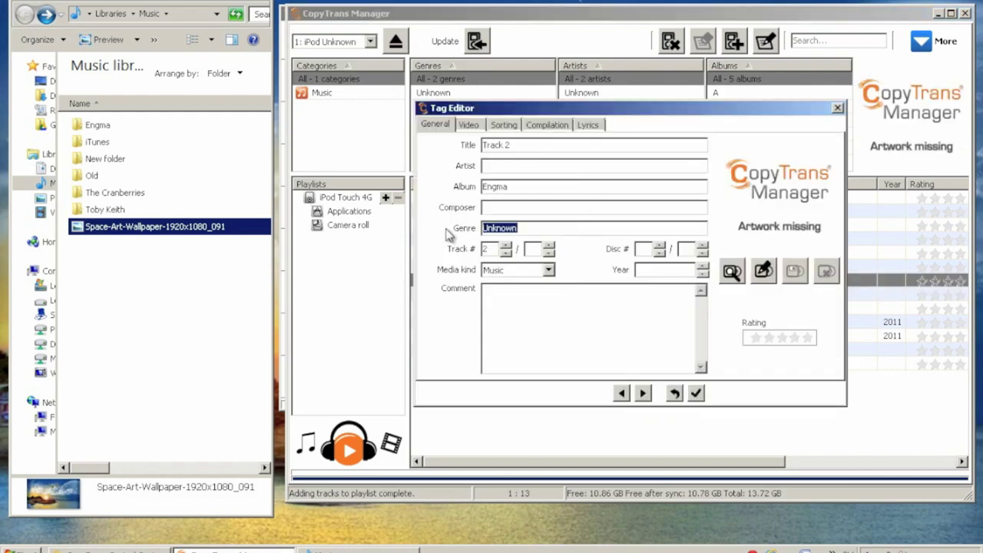
click(504, 124)
click(435, 124)
click(695, 392)
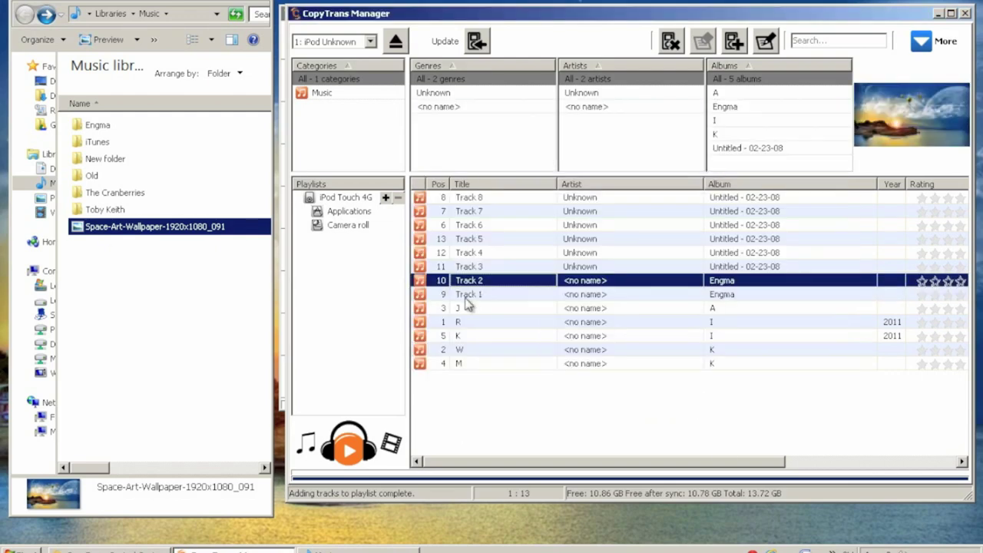
right_click(469, 296)
click(469, 333)
click(827, 270)
click(695, 392)
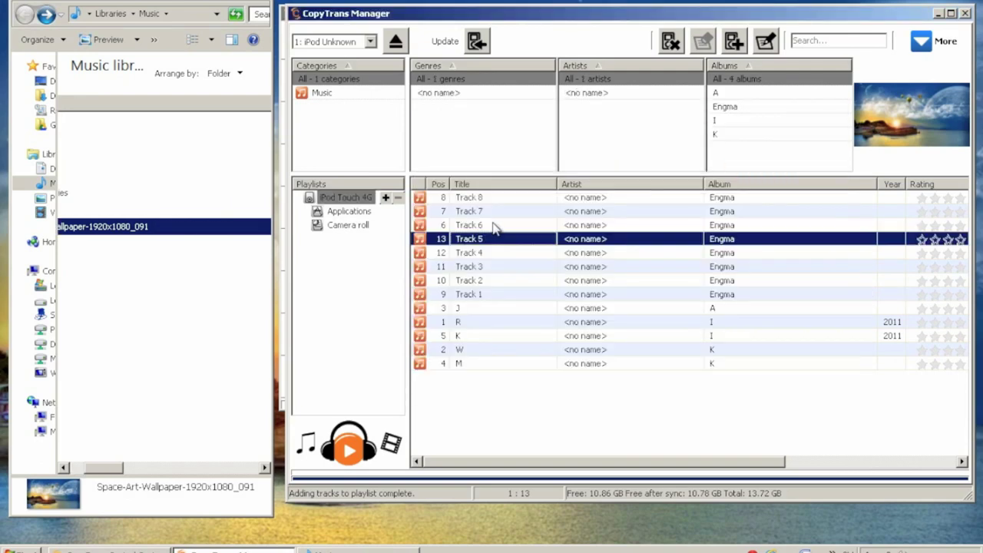
Step: Select Tracks 6, 7 and 8 to confirm their Engma tags
click(495, 224)
click(495, 211)
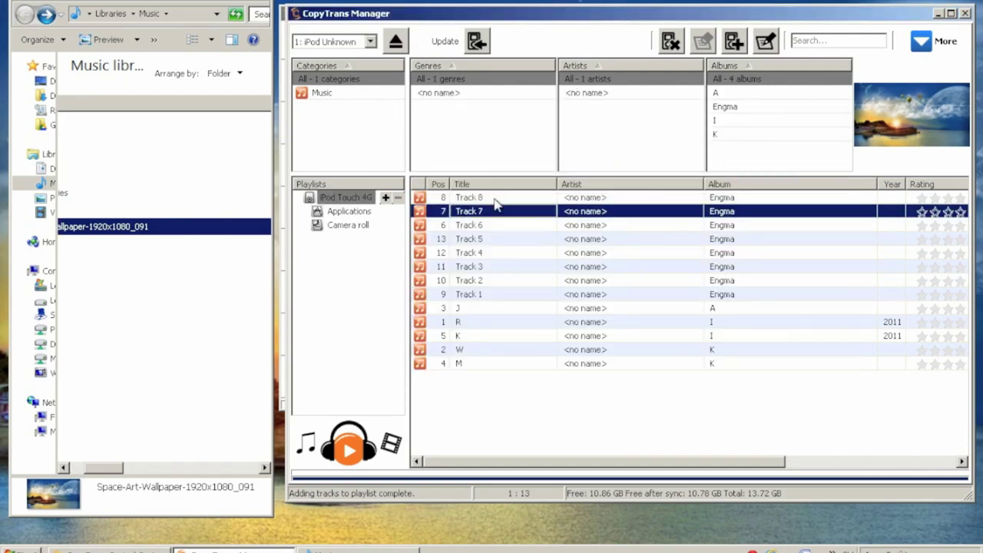
click(494, 198)
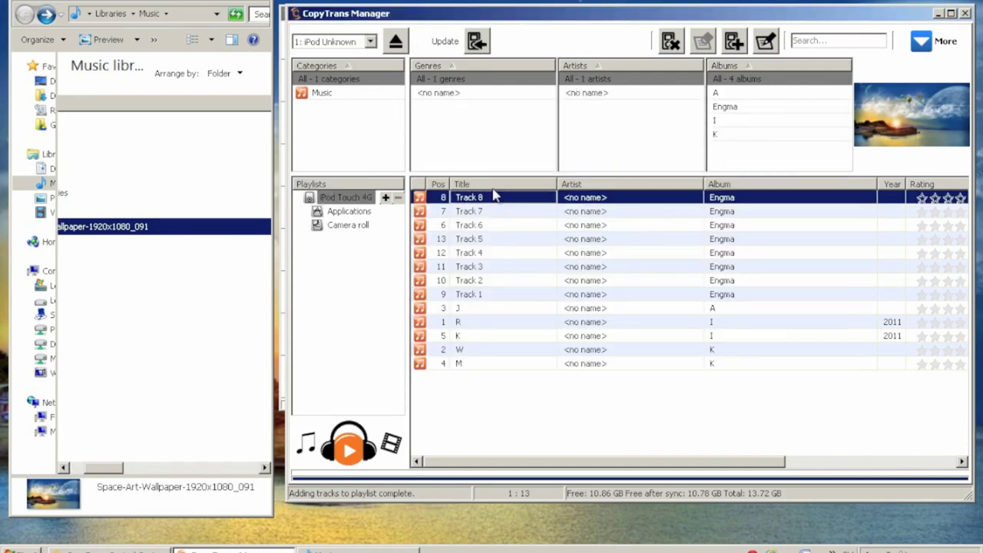
Step: Write the Engma tracks and tag edits to the iPad, review the track columns, then play Track 1
click(477, 42)
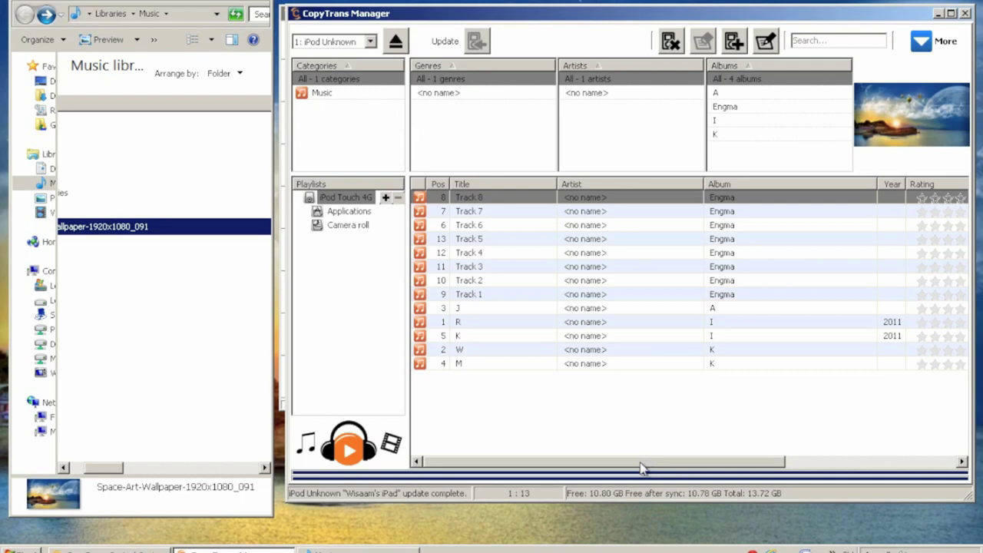
drag(642, 469, 840, 453)
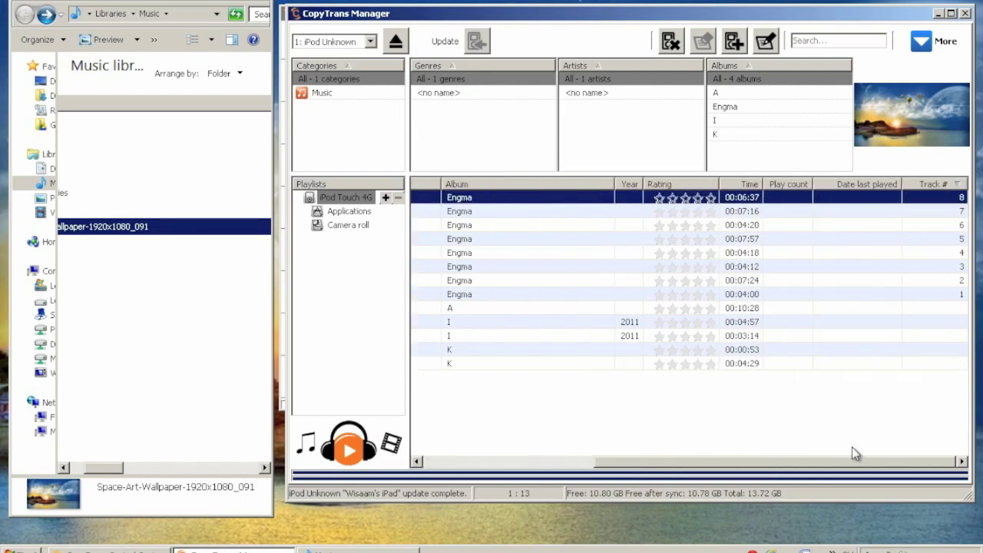
drag(768, 465, 615, 494)
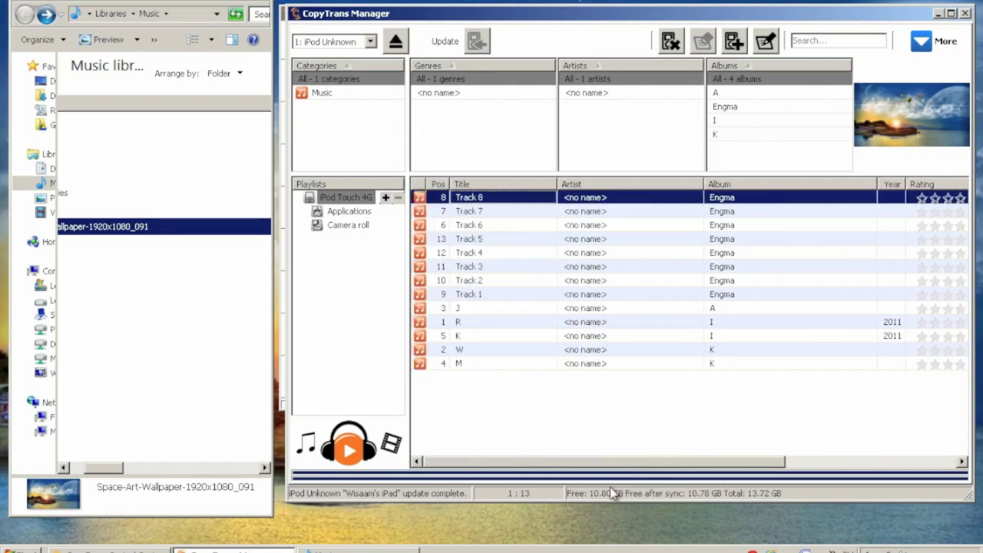
drag(544, 463, 763, 448)
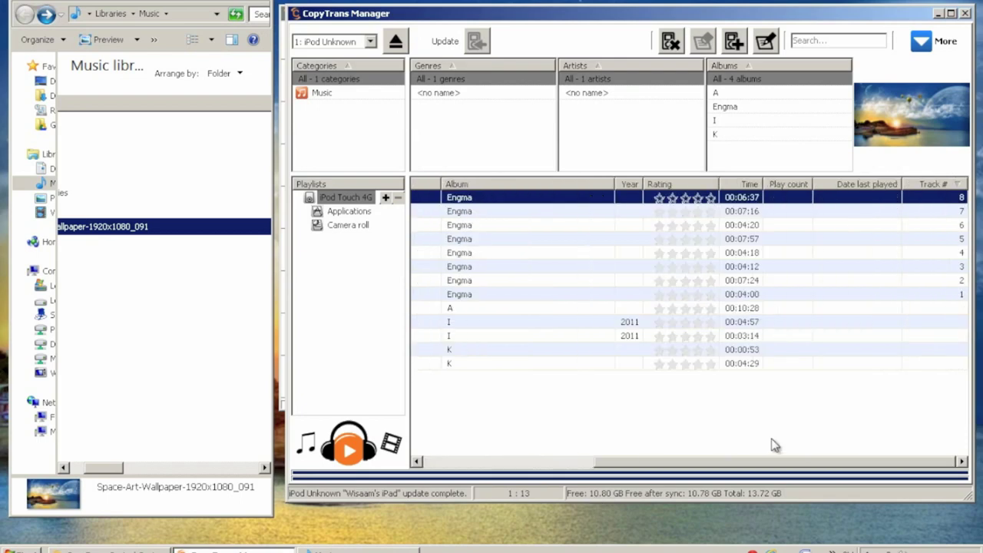
drag(709, 461, 606, 465)
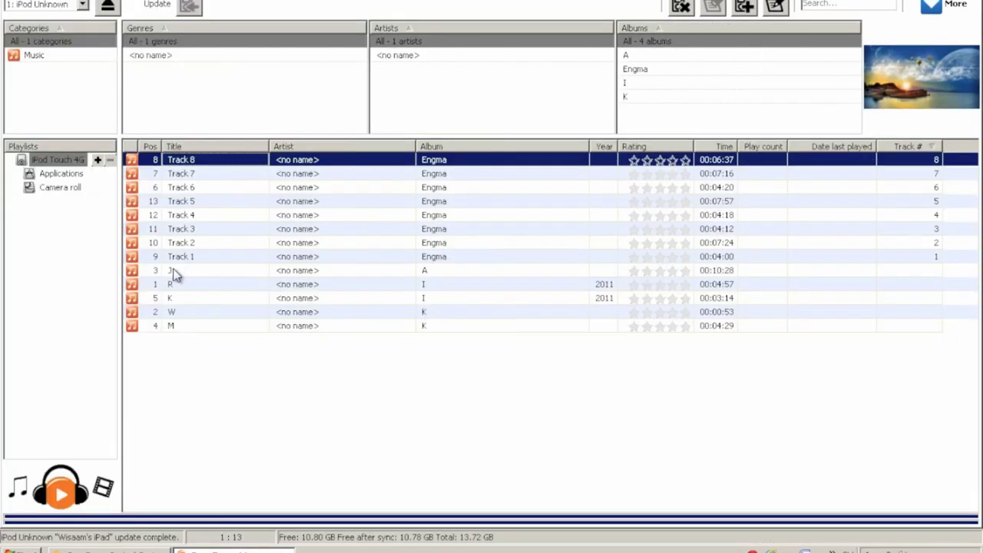
double_click(179, 258)
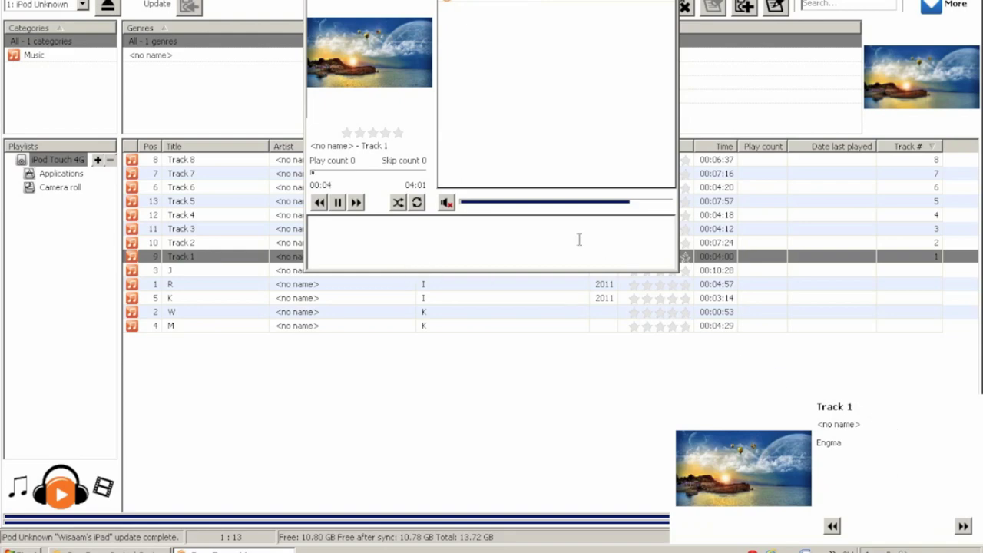
Step: Seek Track 1 to about 02:10, skip to the next track and back, then resume playback
click(335, 174)
drag(336, 178, 377, 179)
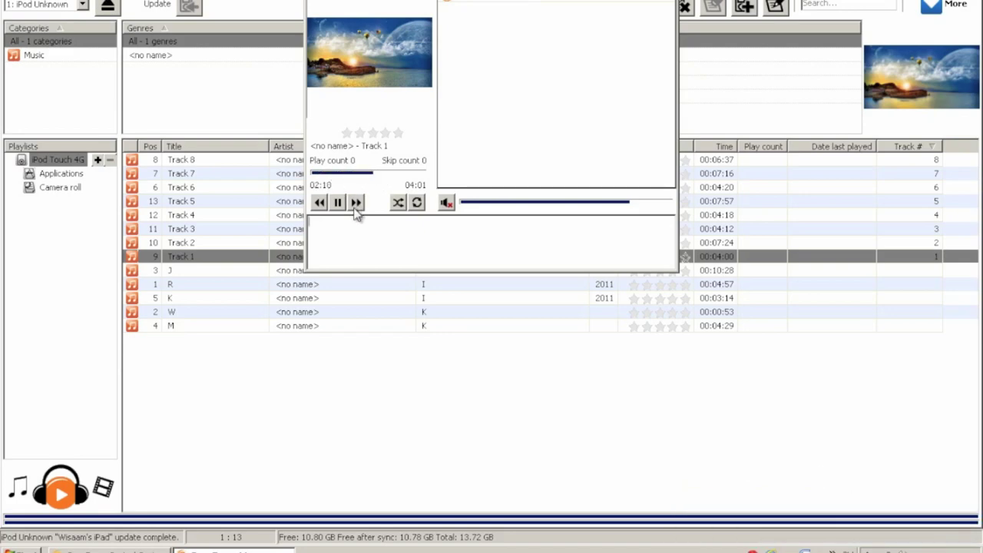
click(356, 202)
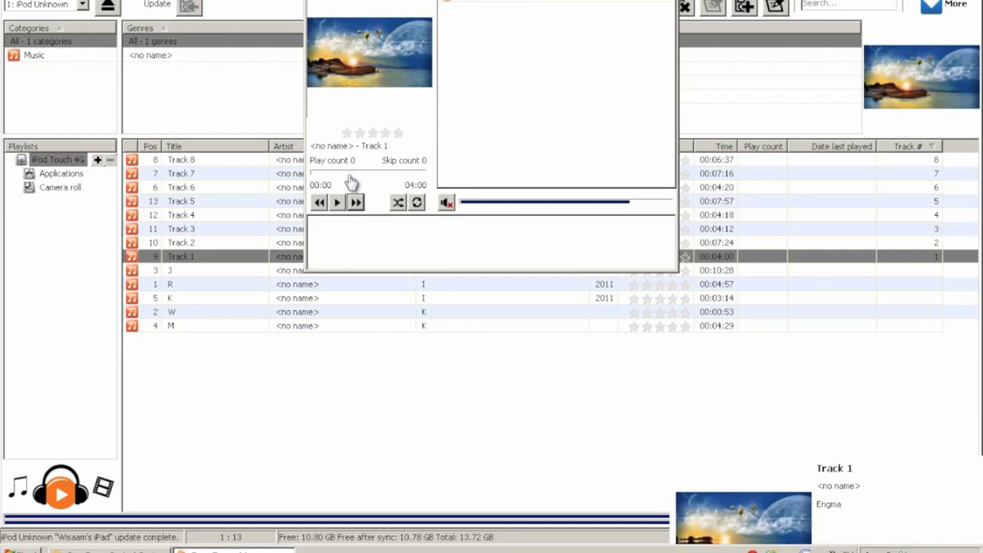
click(319, 202)
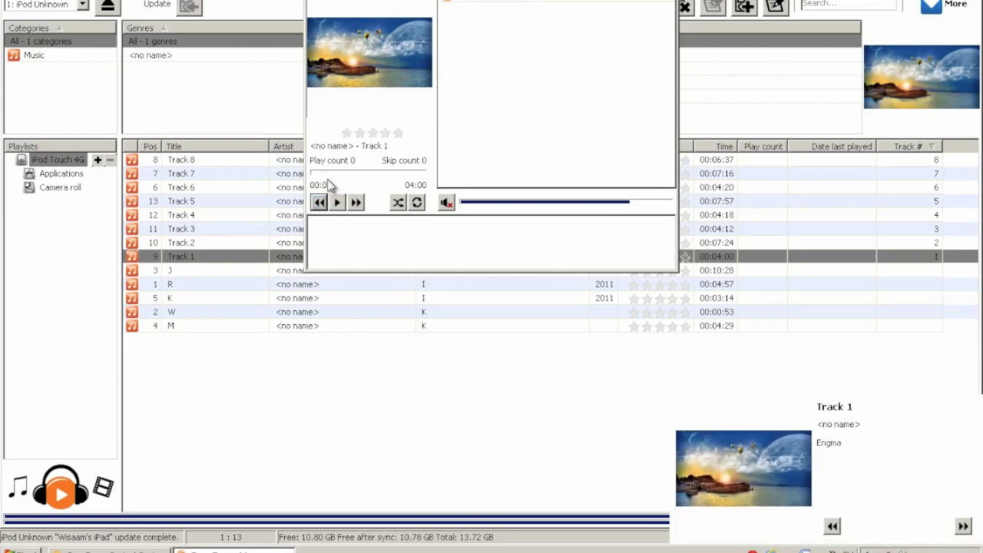
click(337, 203)
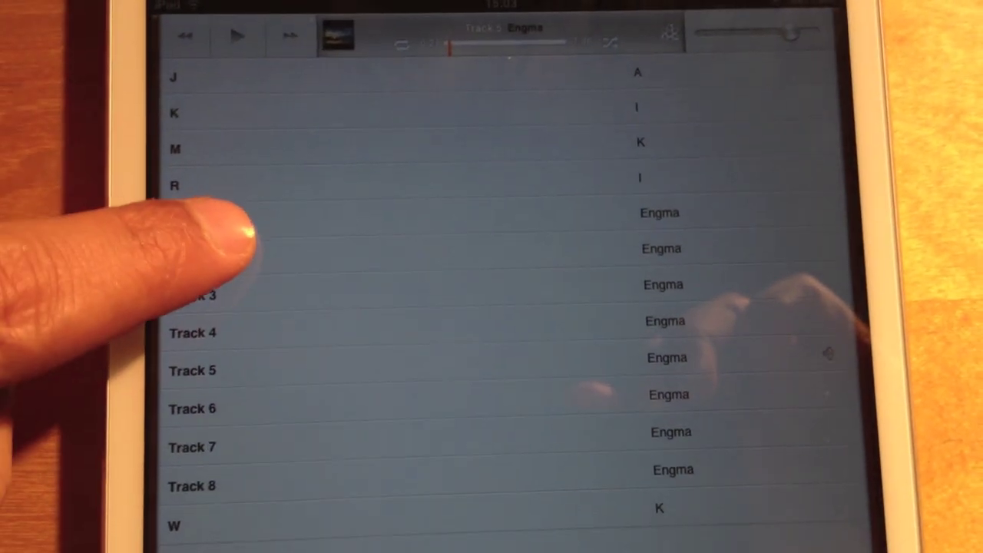
Step: Play Engma's Track 1 from the song list in the iPad's Music app
click(206, 296)
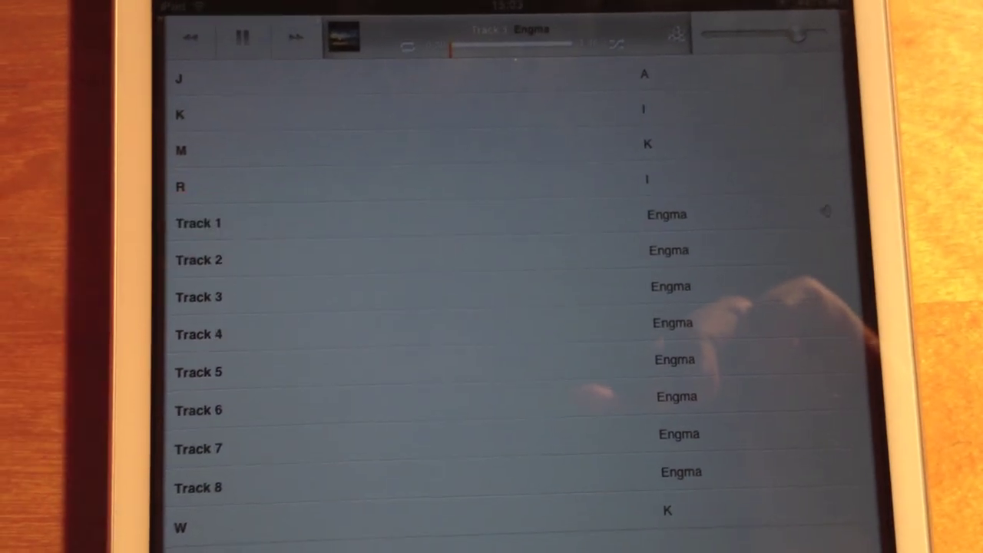